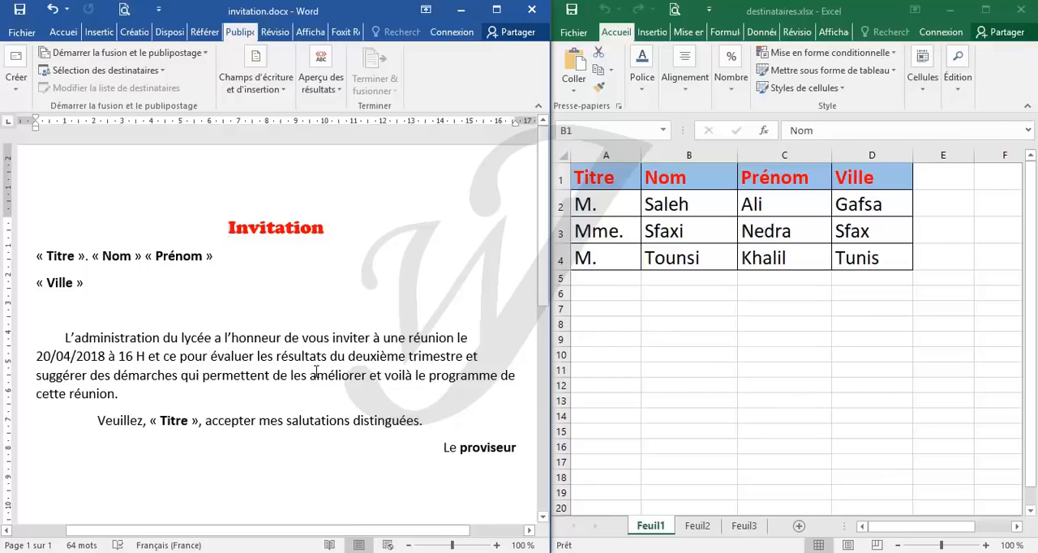
Step: Review the invitation letter's text and the recipient table with its Titre, Nom, Prénom and Ville columns
drag(269, 338, 318, 394)
click(297, 280)
drag(227, 228, 351, 420)
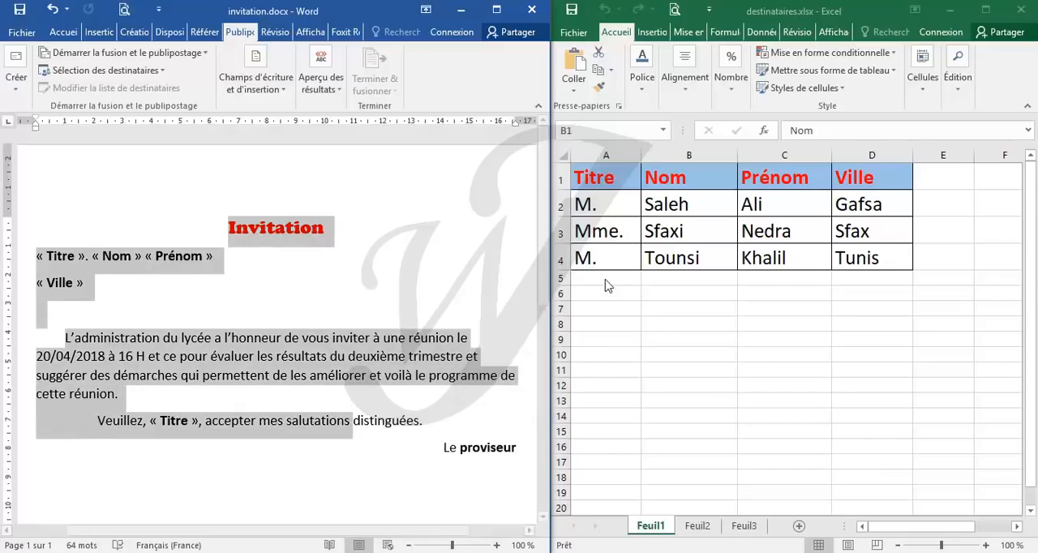
click(661, 310)
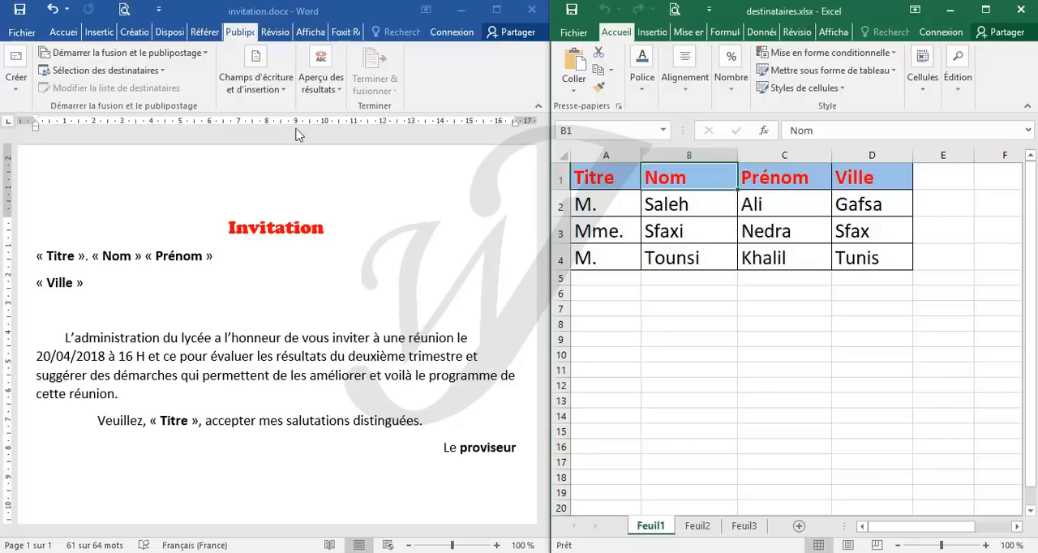
click(269, 271)
key(ctrl+a)
click(266, 276)
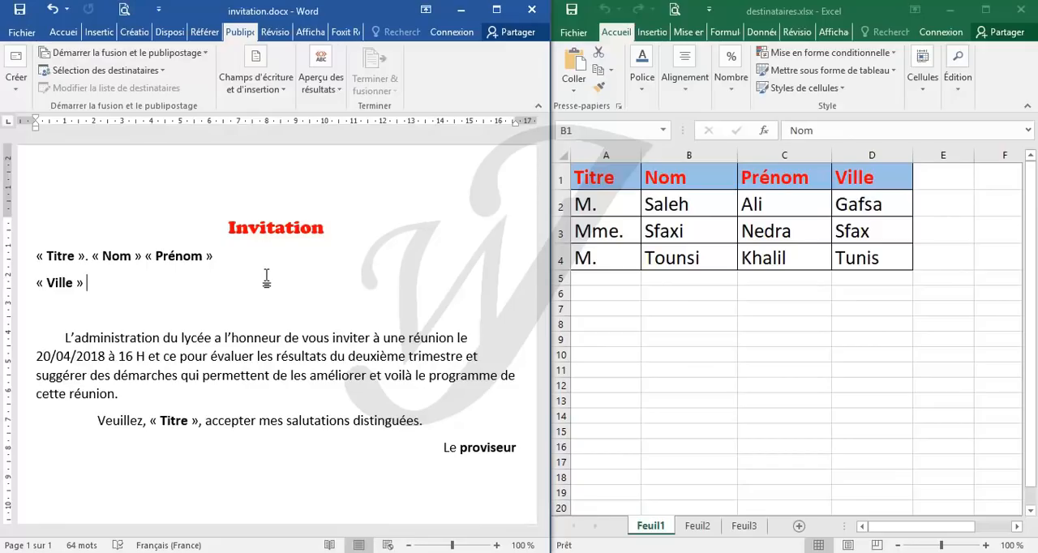
drag(598, 177, 883, 268)
click(816, 323)
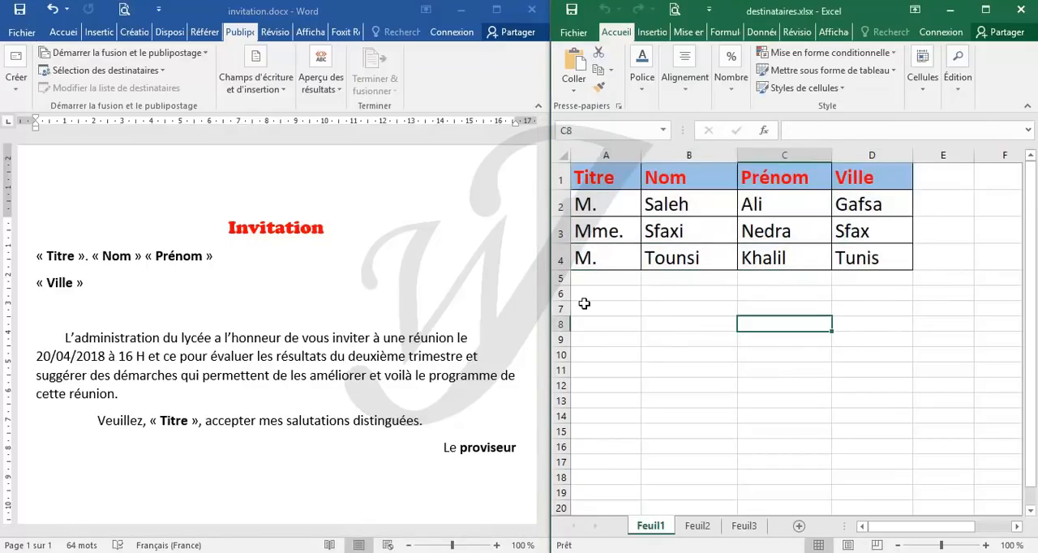
Step: Examine the Titre, Nom, Prénom and Ville placeholders at the head of the invitation letter
click(139, 304)
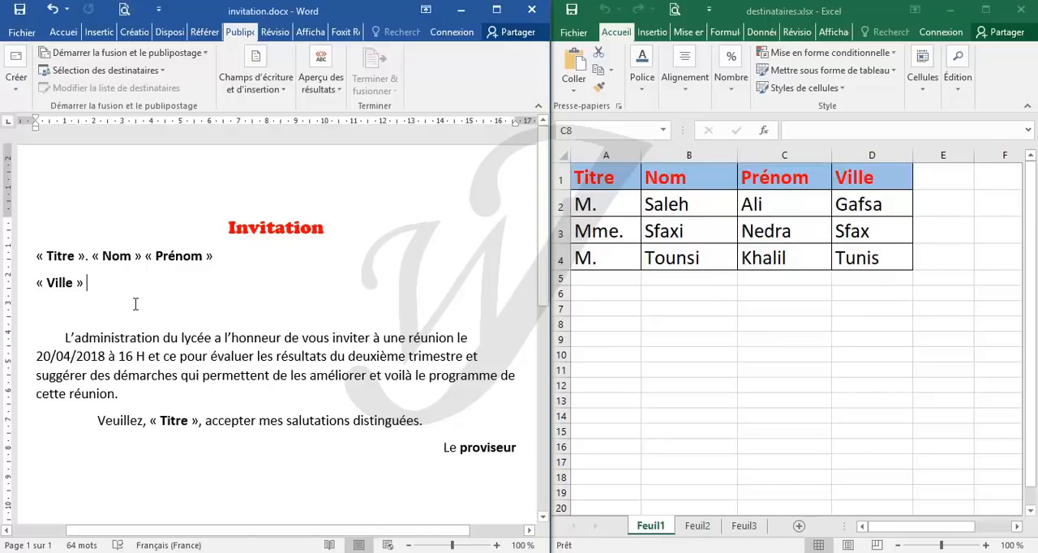
click(63, 257)
click(115, 256)
click(59, 256)
click(165, 256)
click(61, 288)
click(113, 260)
Step: Maximize the invitation document's window and start a mail merge of the Lettres type
click(497, 18)
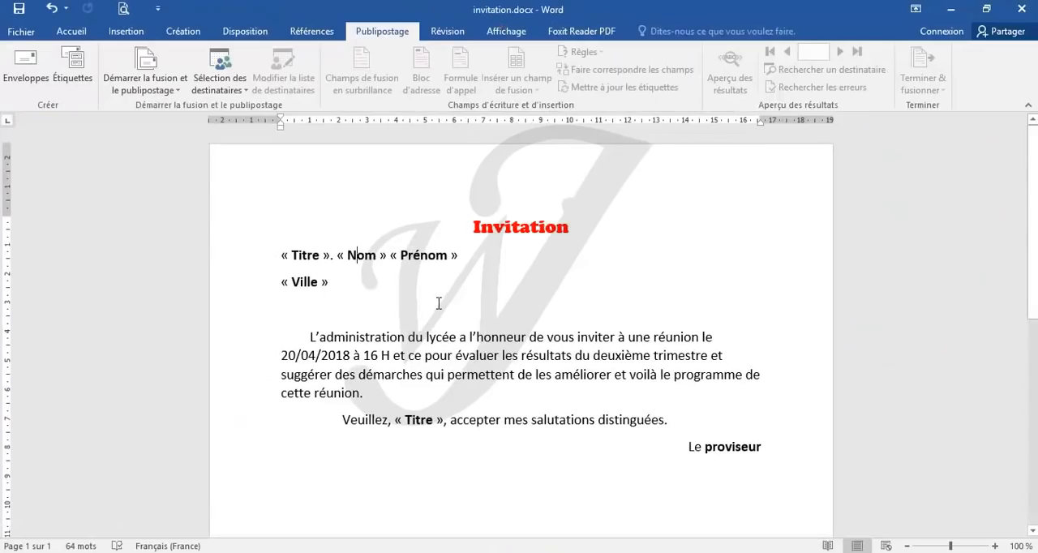
click(70, 33)
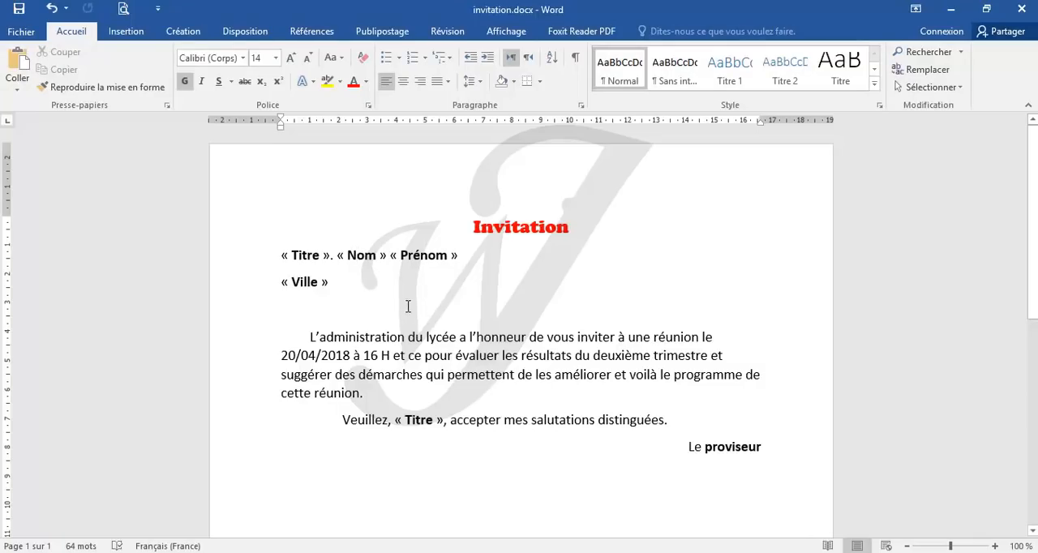
click(394, 34)
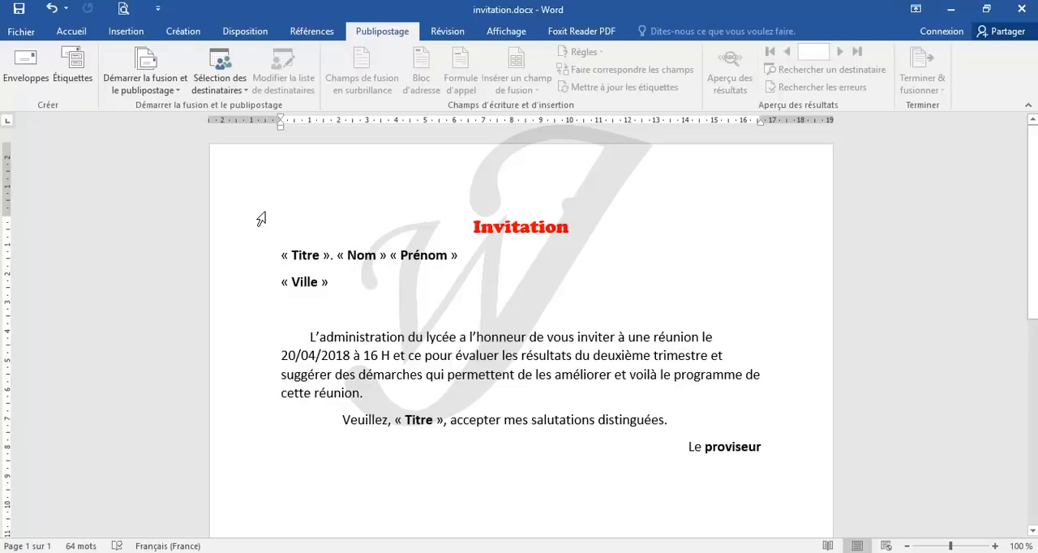
click(181, 90)
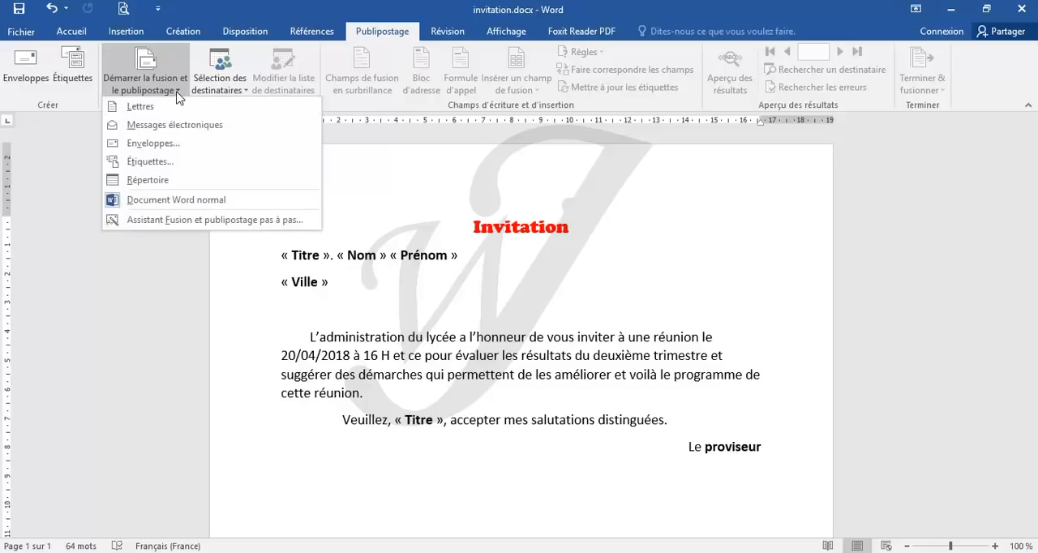
click(378, 195)
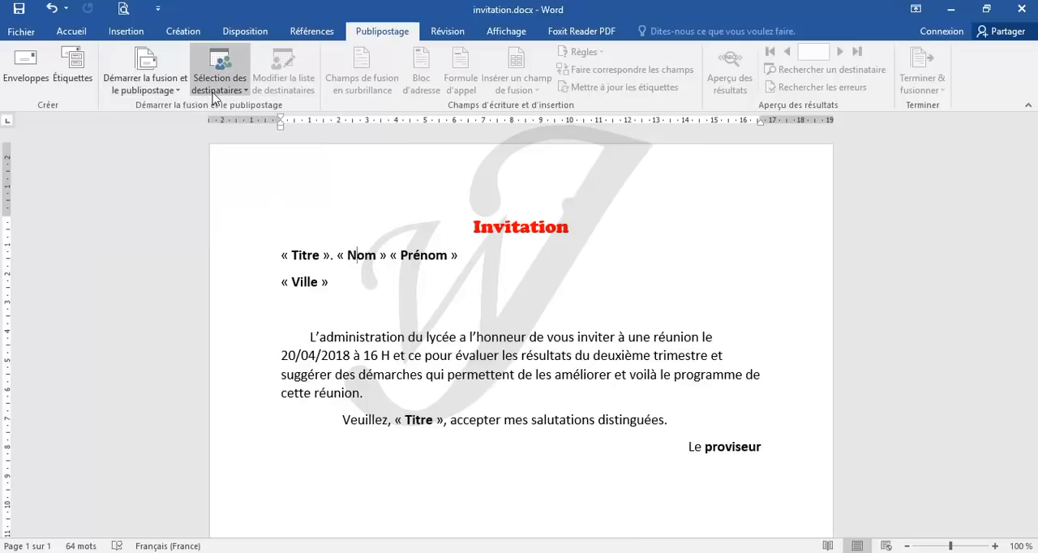
click(165, 95)
click(165, 114)
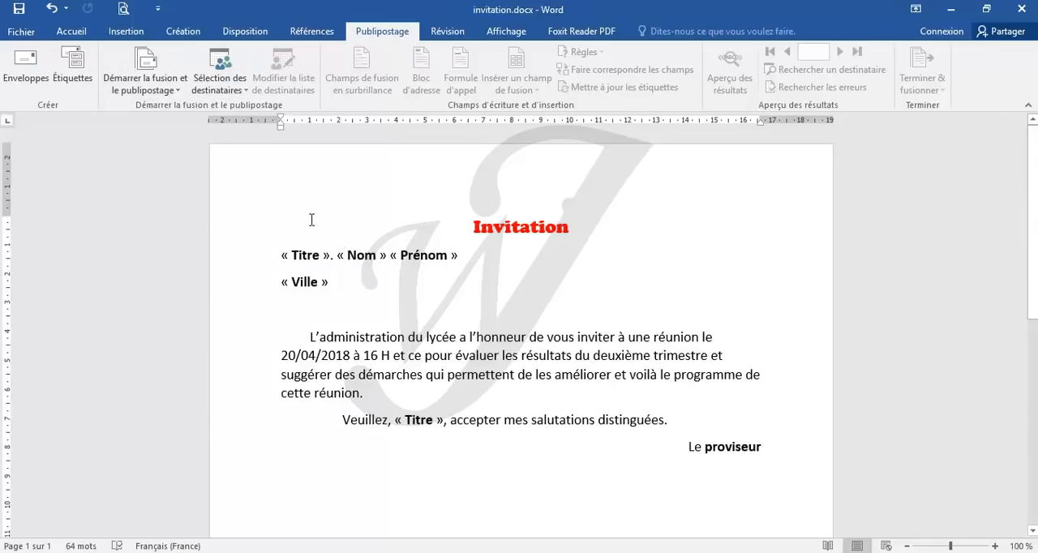
click(240, 94)
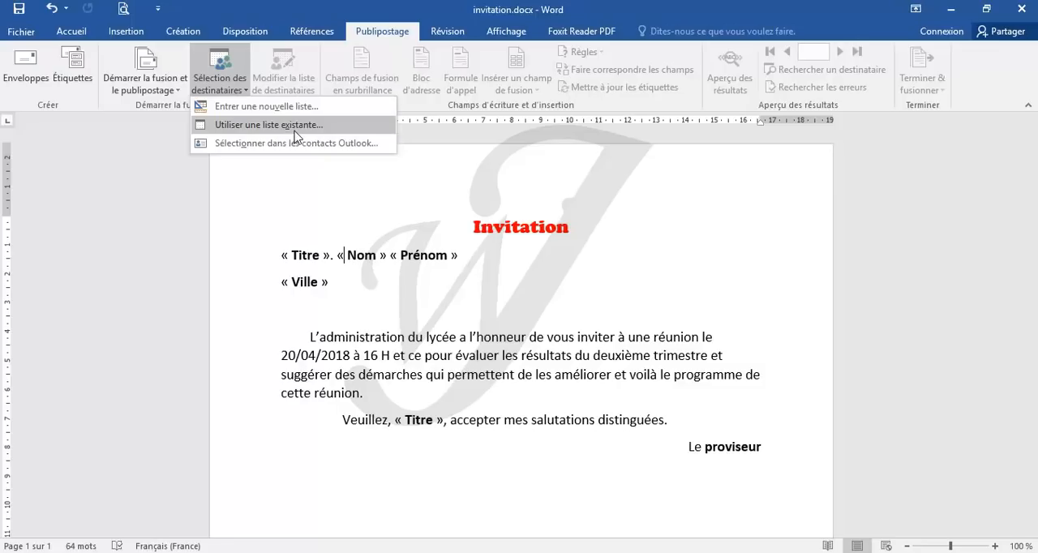
click(254, 114)
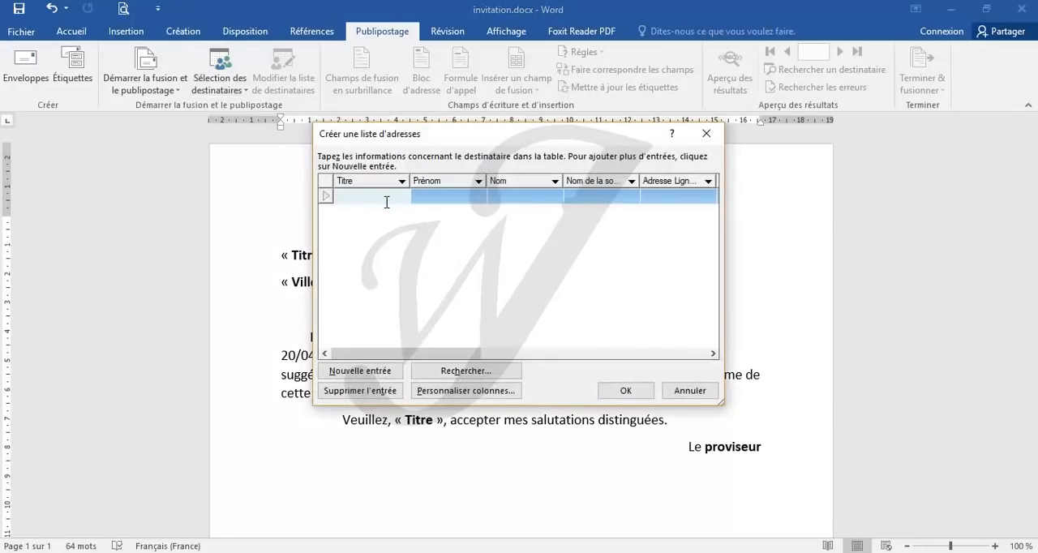
drag(452, 138, 404, 120)
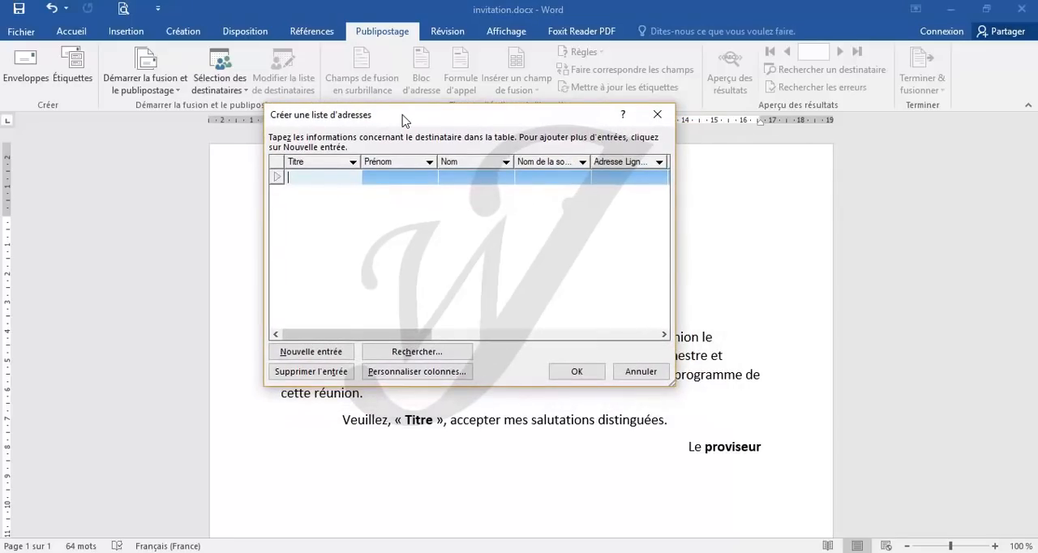
drag(403, 120, 417, 142)
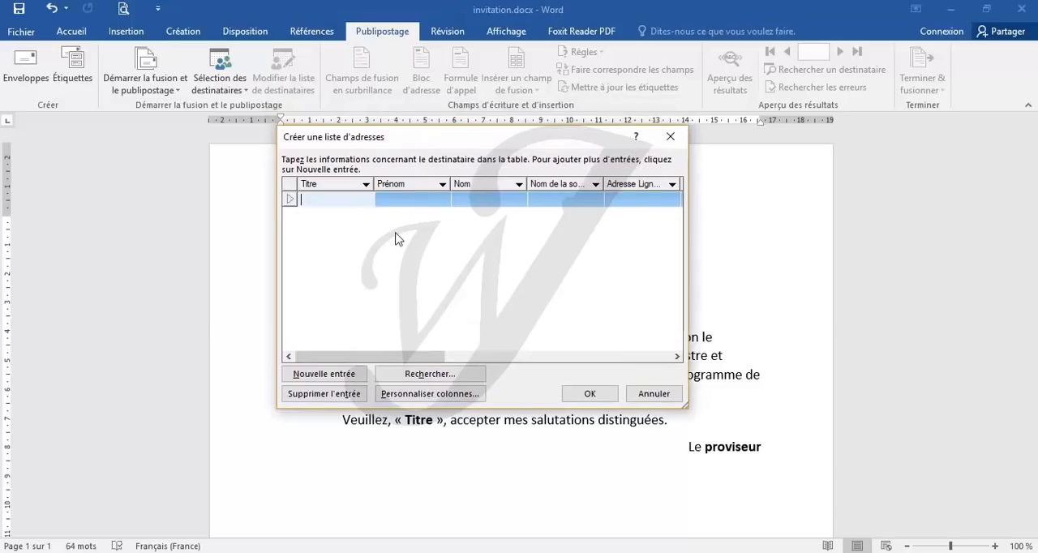
drag(376, 357, 345, 356)
click(318, 202)
click(669, 140)
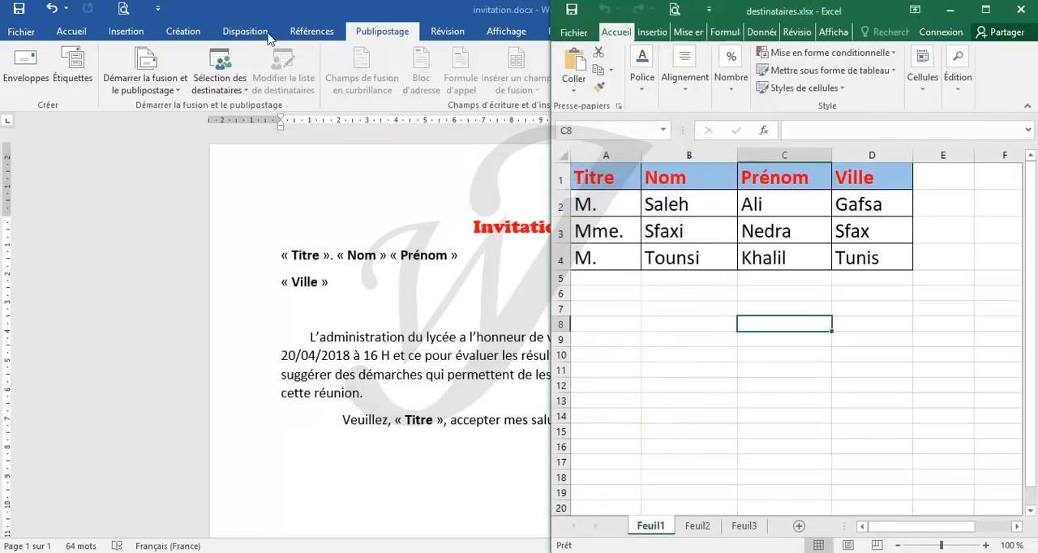
click(265, 18)
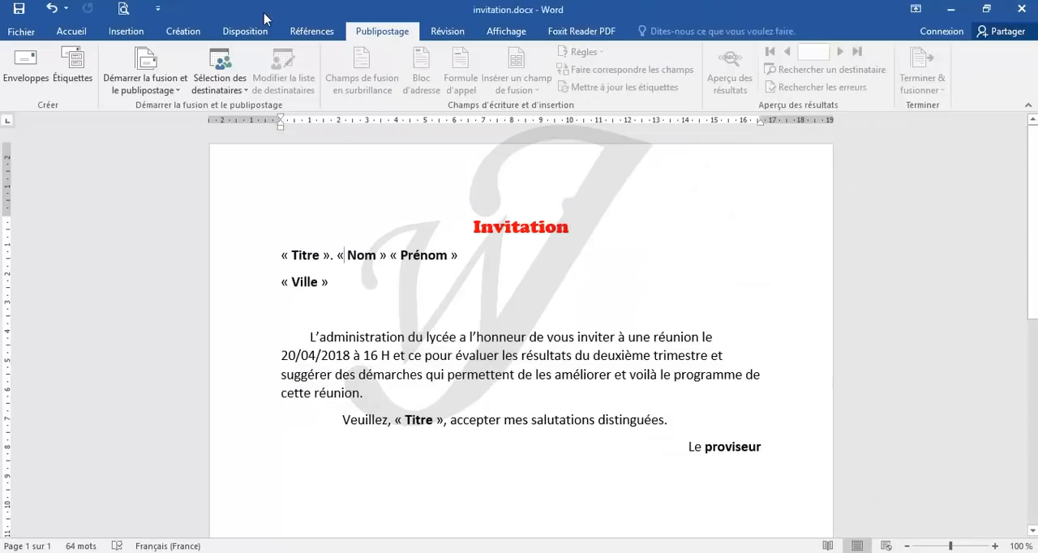
Step: Use destinataires.xlsx from Nouveau dossier on the desktop as the existing recipient list, taking table Feuil1$ with its first row as column headers
click(243, 95)
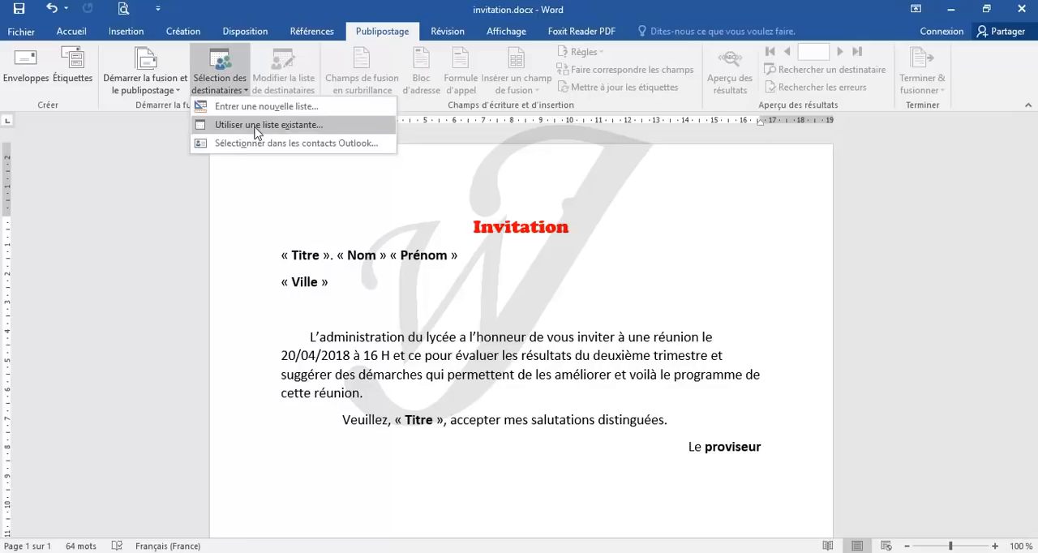
click(258, 133)
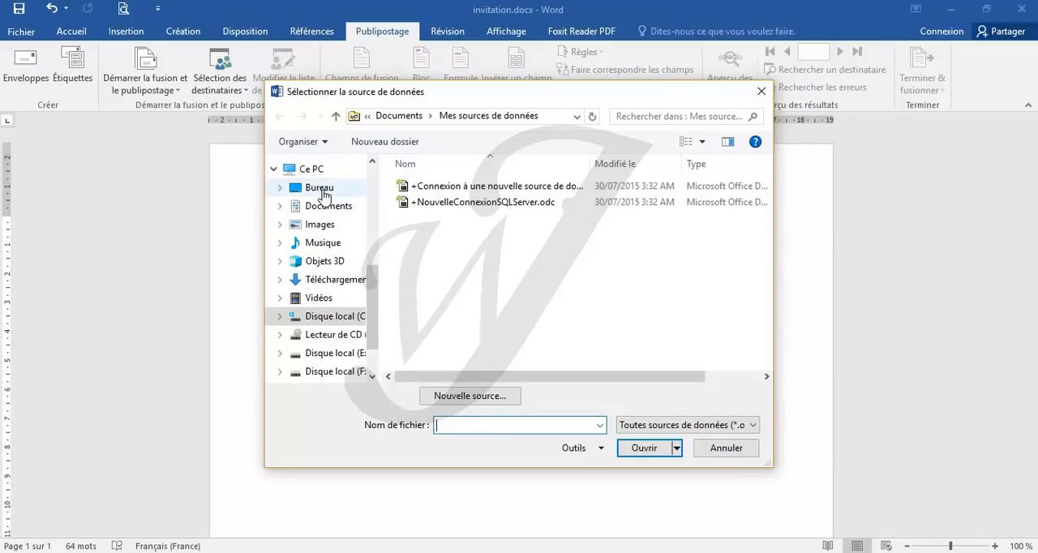
click(320, 191)
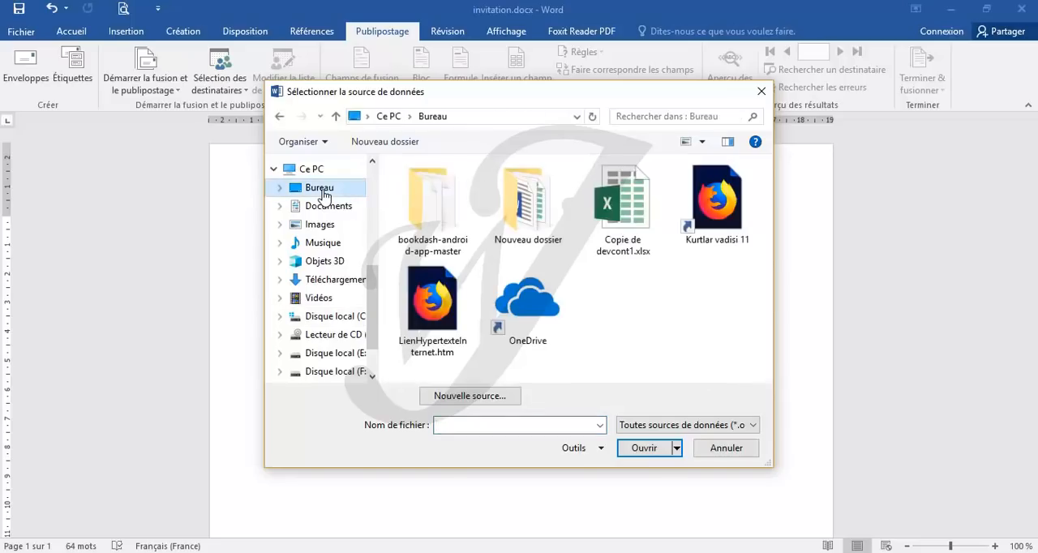
double_click(518, 210)
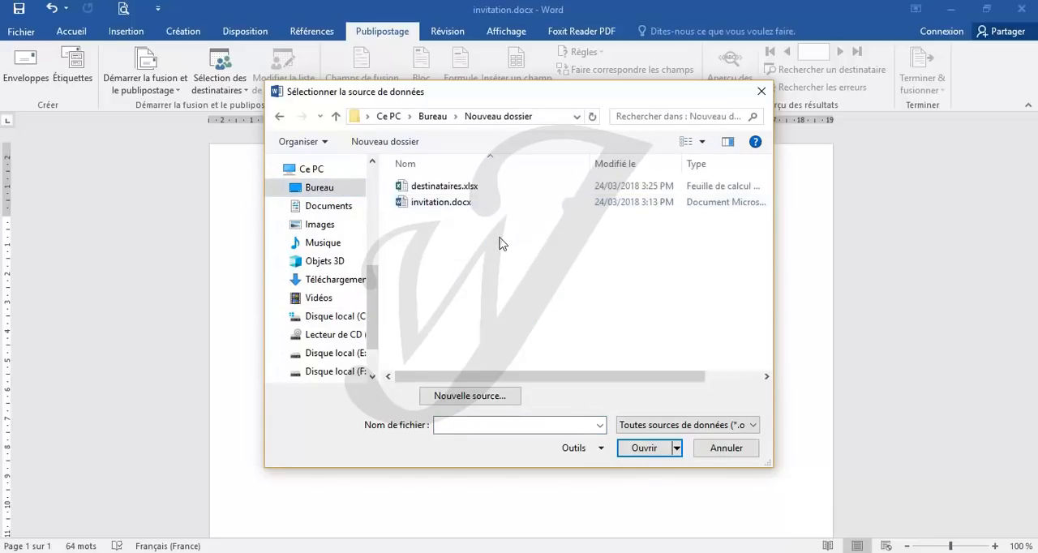
click(454, 190)
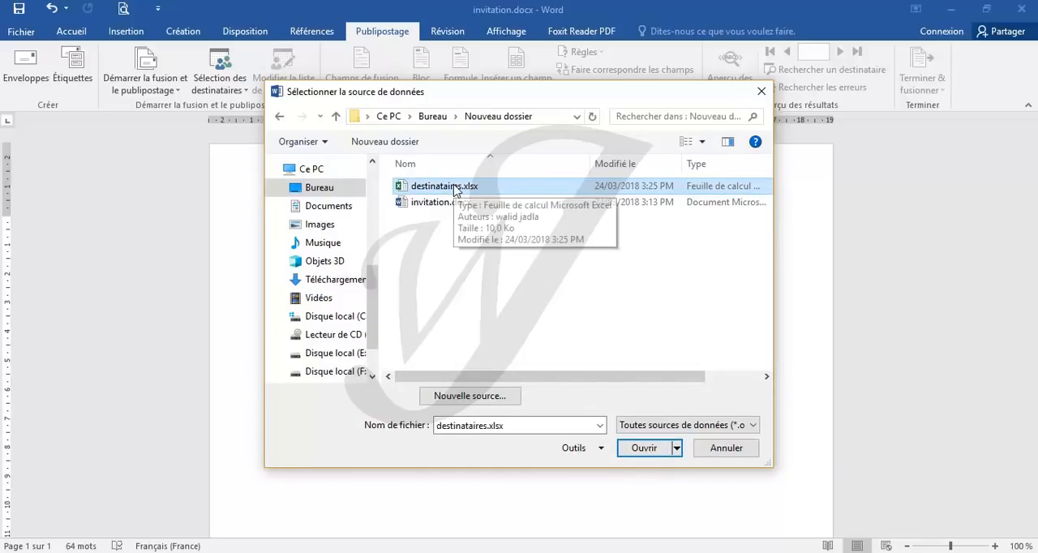
click(649, 451)
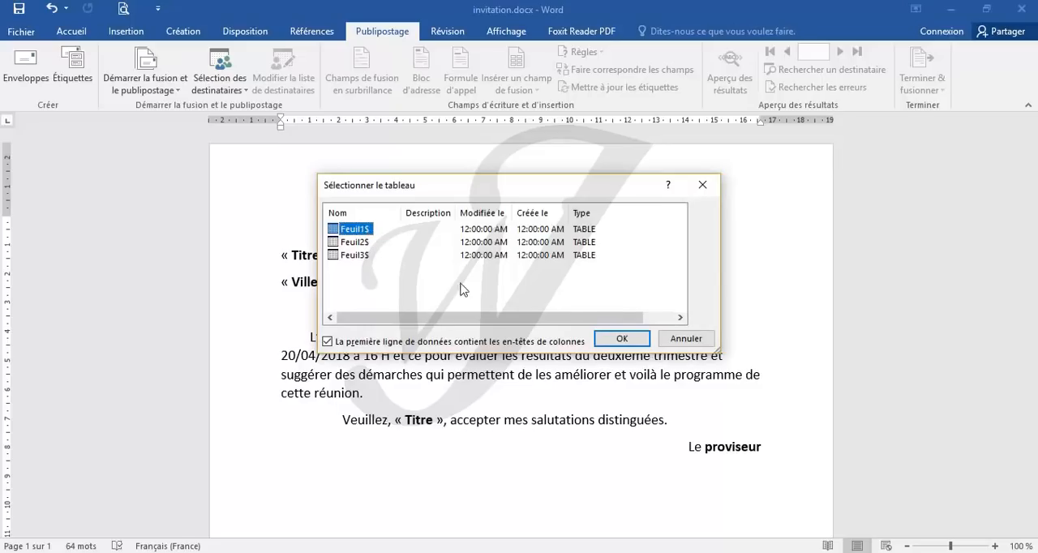
click(621, 341)
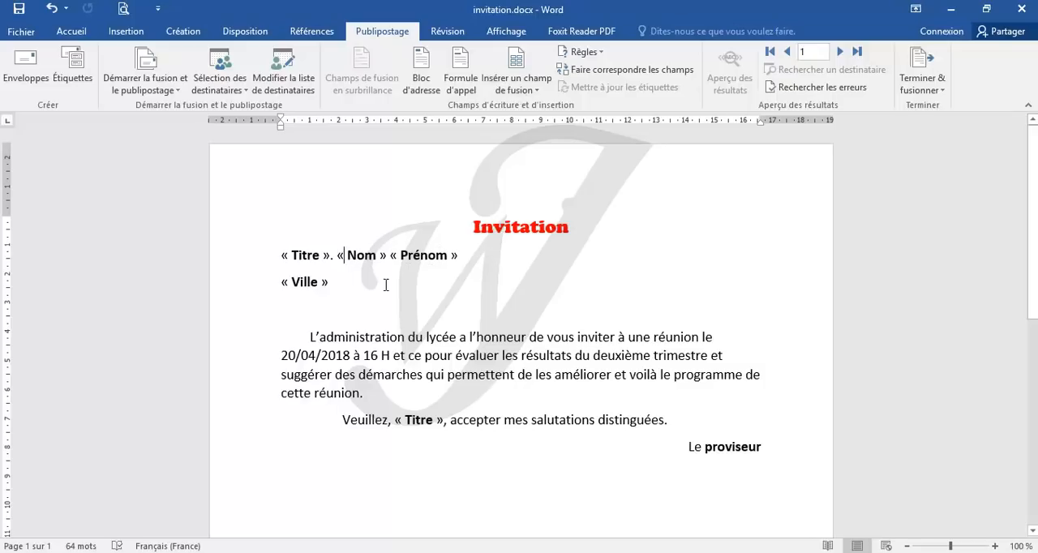
Step: Replace the words Titre and Nom inside the recipient line's guillemets with the matching merge fields
double_click(305, 256)
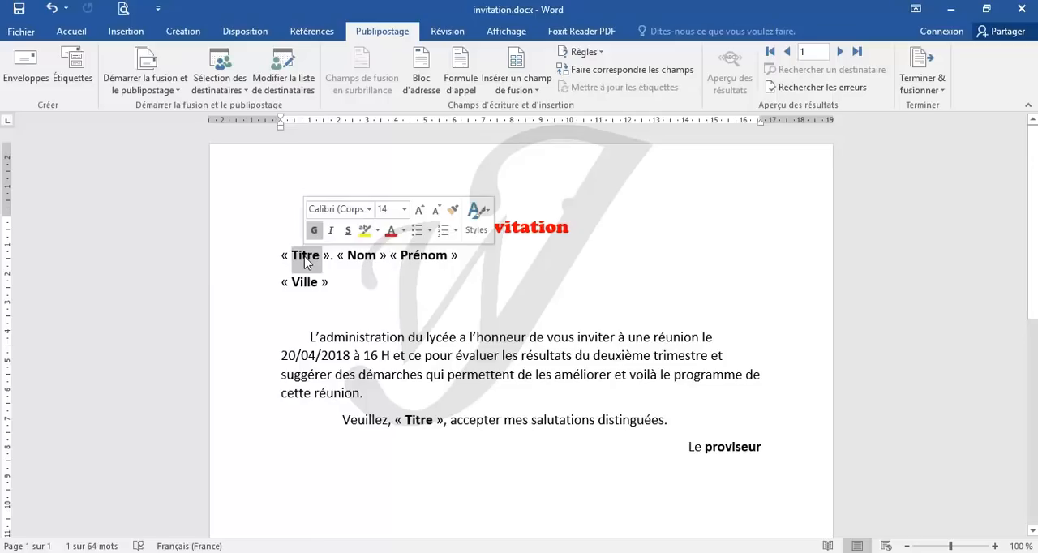
click(522, 93)
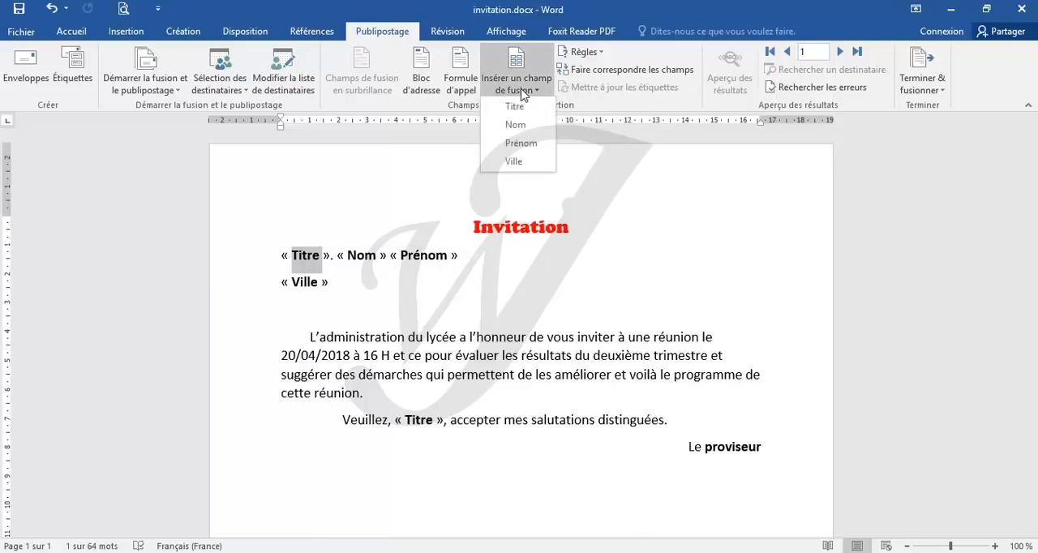
click(524, 109)
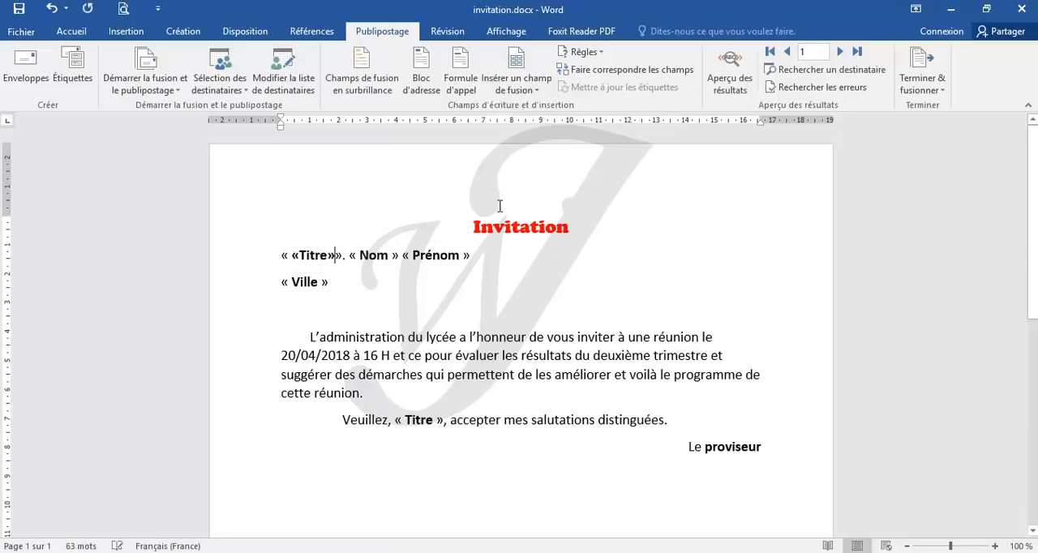
double_click(370, 255)
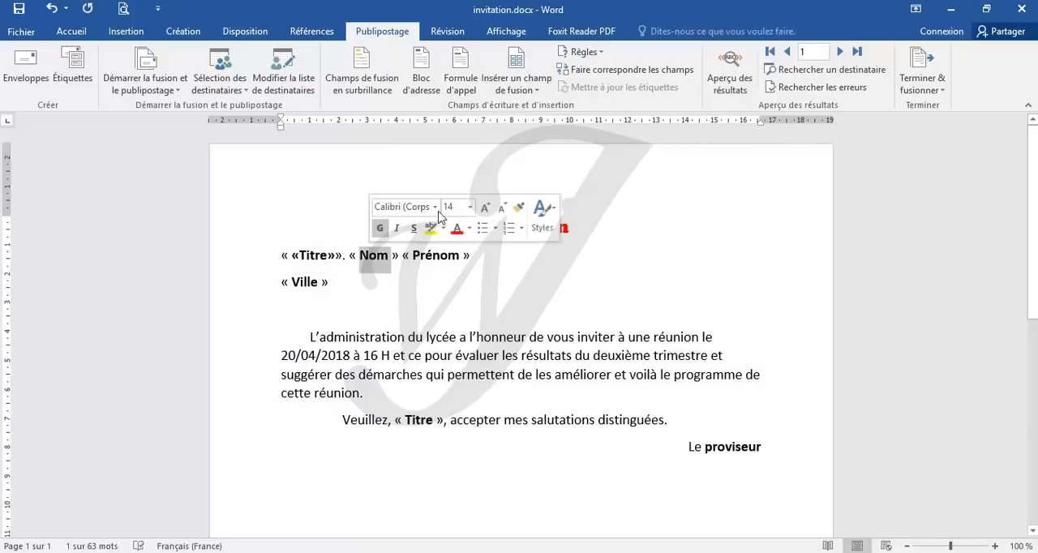
click(524, 91)
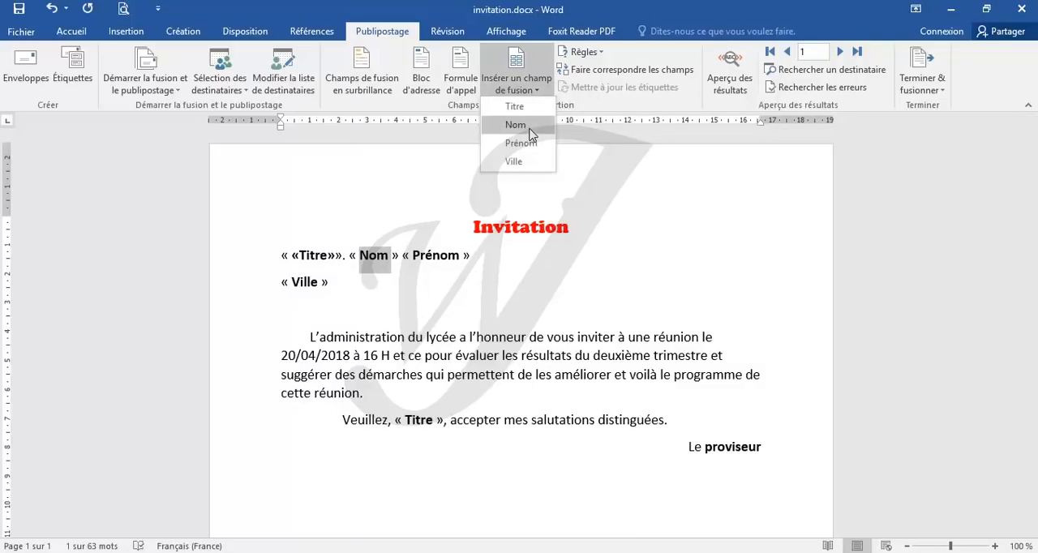
click(529, 128)
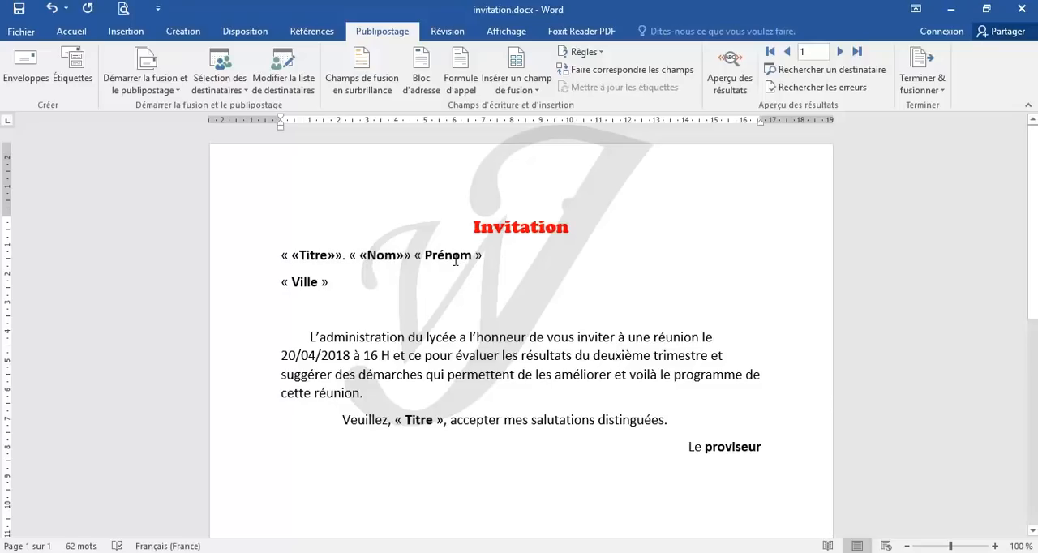
Step: Replace the words Prénom and Ville inside the guillemets at the head of the letter with the matching merge fields
double_click(457, 257)
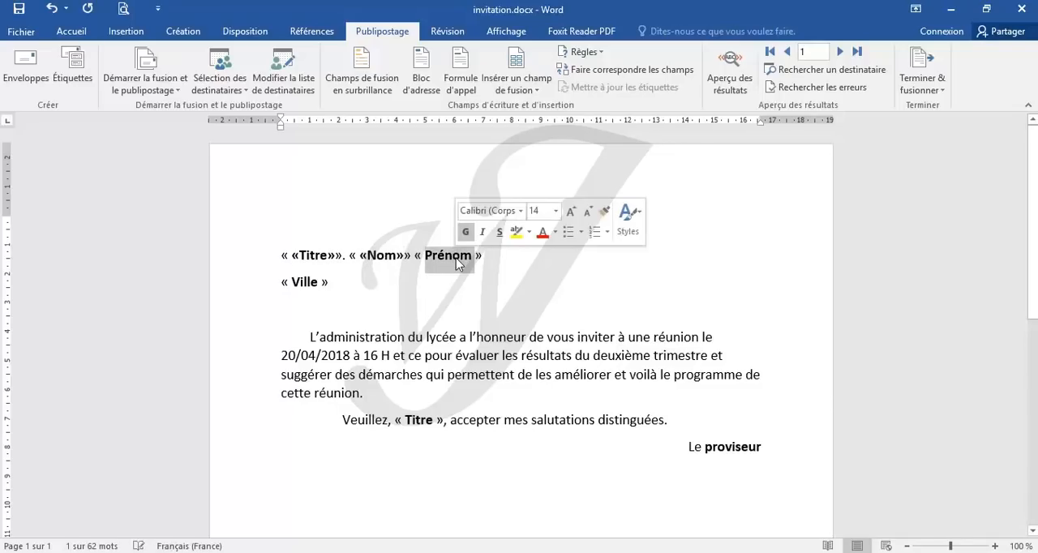
click(532, 91)
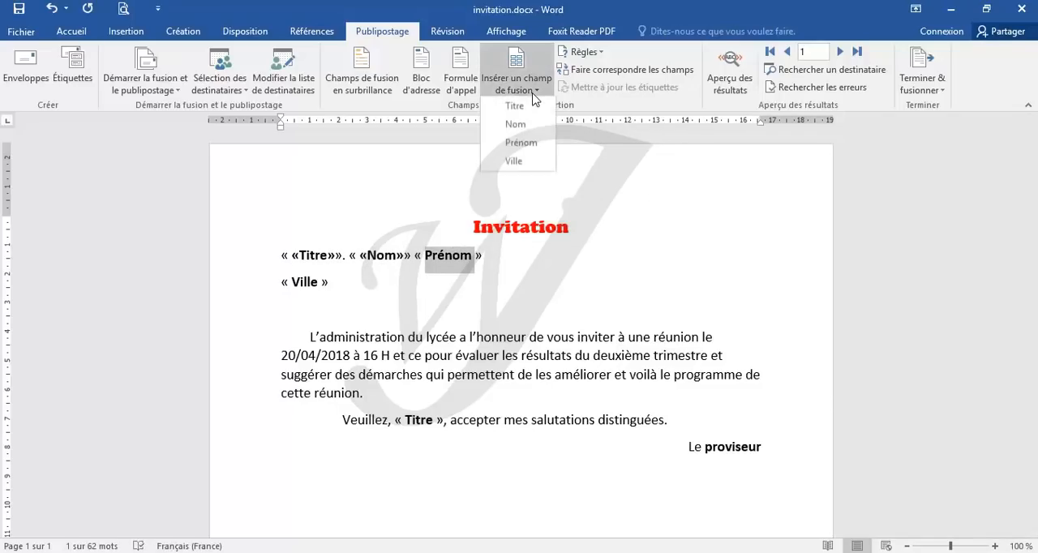
click(529, 151)
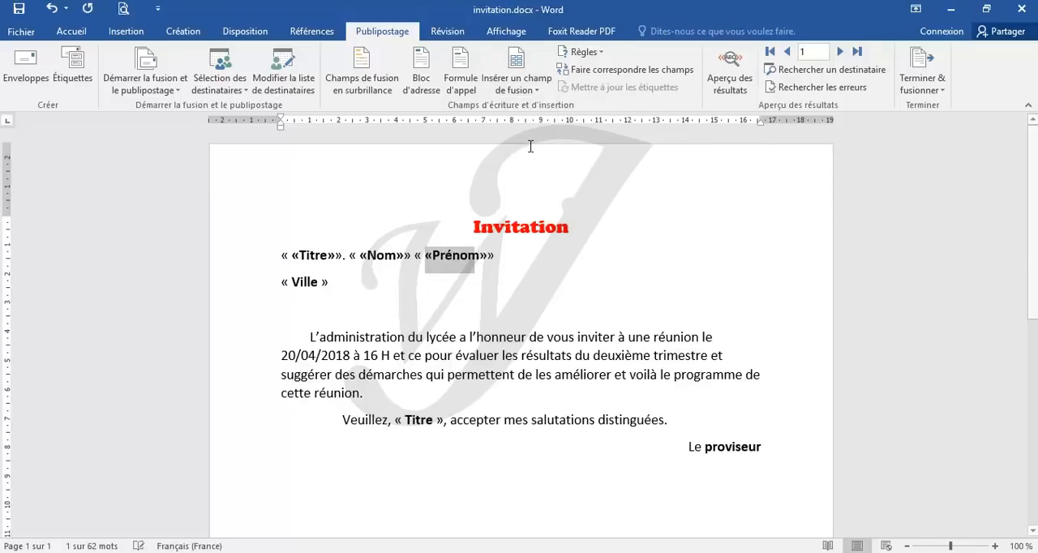
double_click(301, 284)
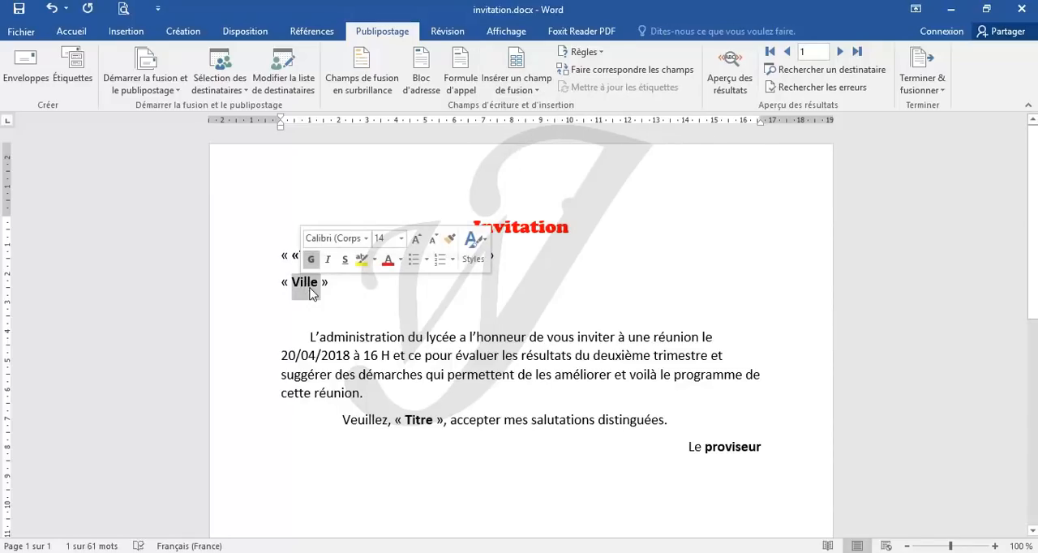
click(534, 95)
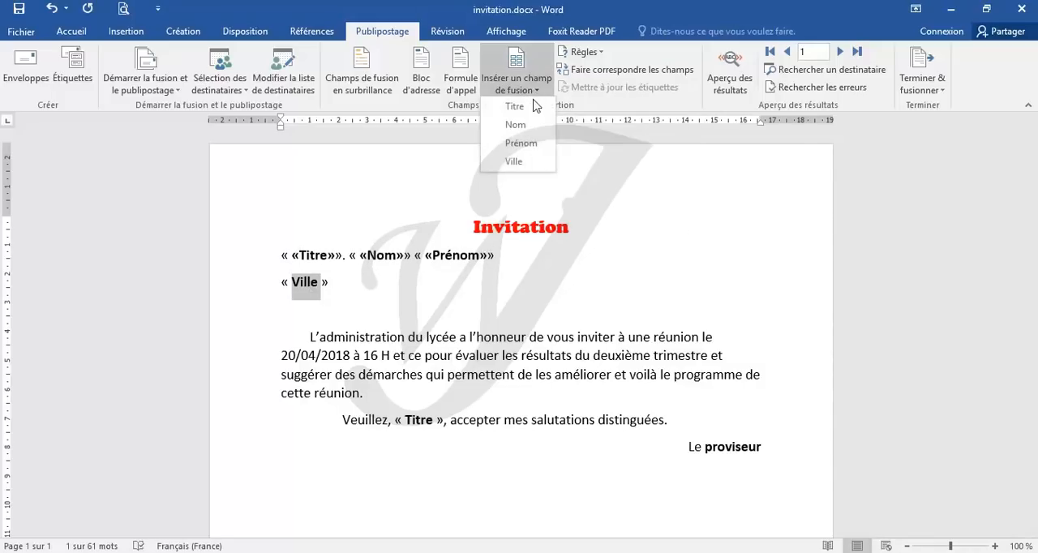
click(528, 168)
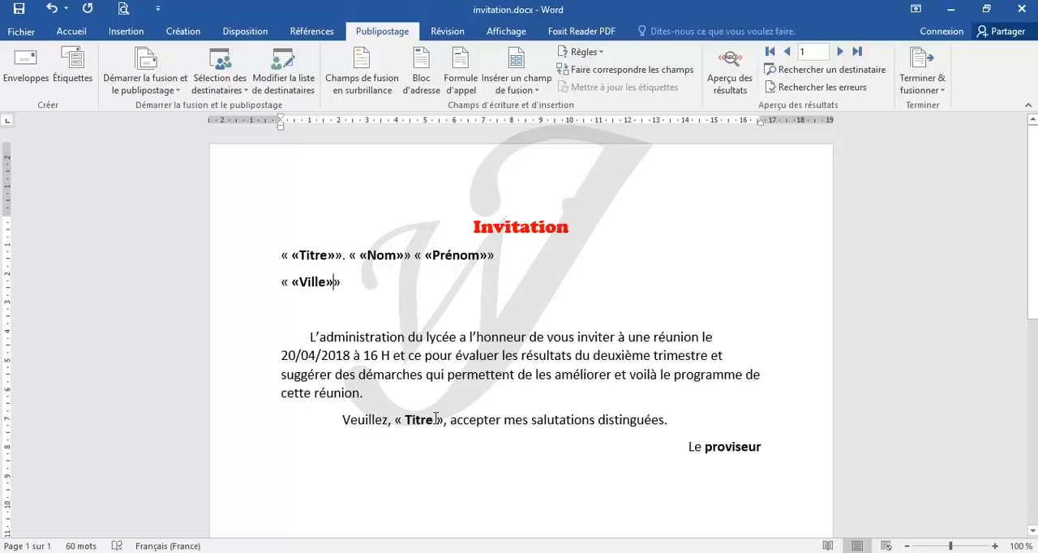
Step: Replace the word Titre inside the closing sentence's guillemets with the Titre merge field
drag(435, 419, 408, 420)
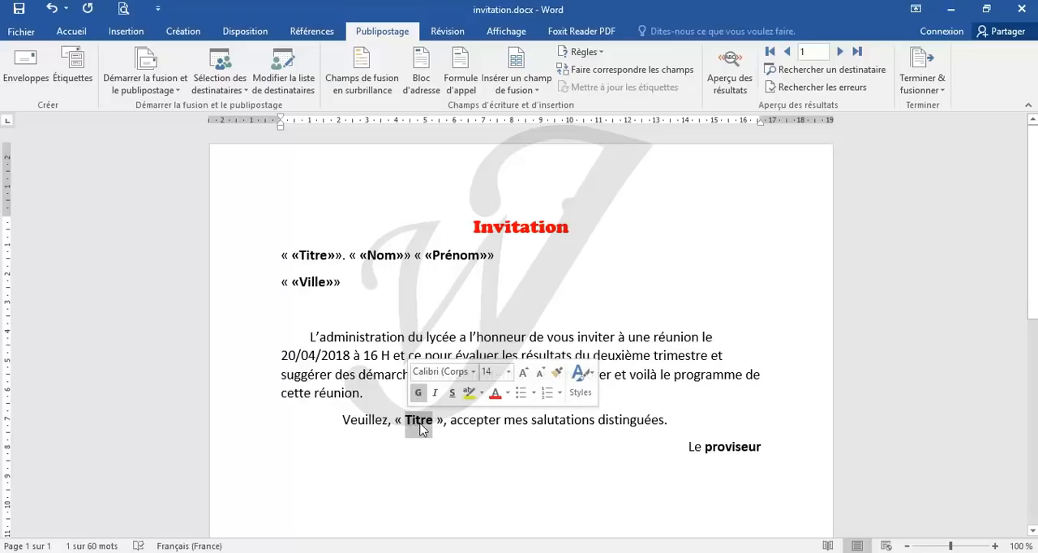
click(536, 93)
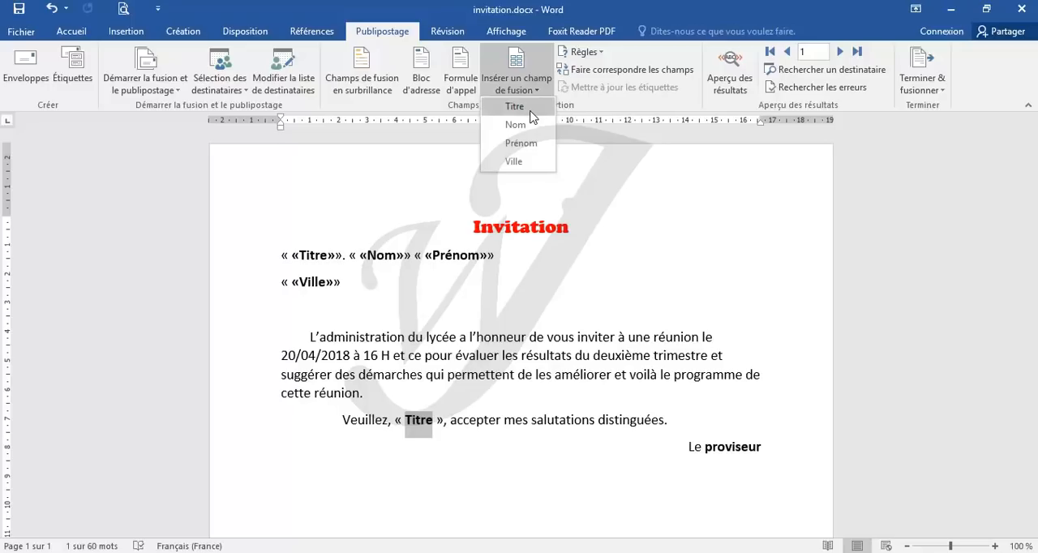
click(516, 106)
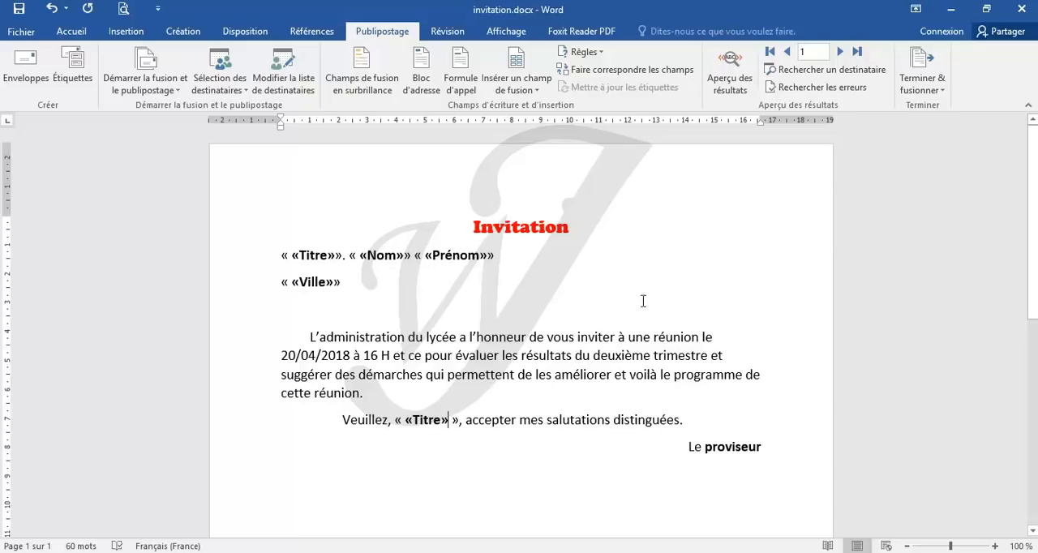
Step: Preview the merge results, then merge all records (Tous) into a new document of individual letters
click(736, 90)
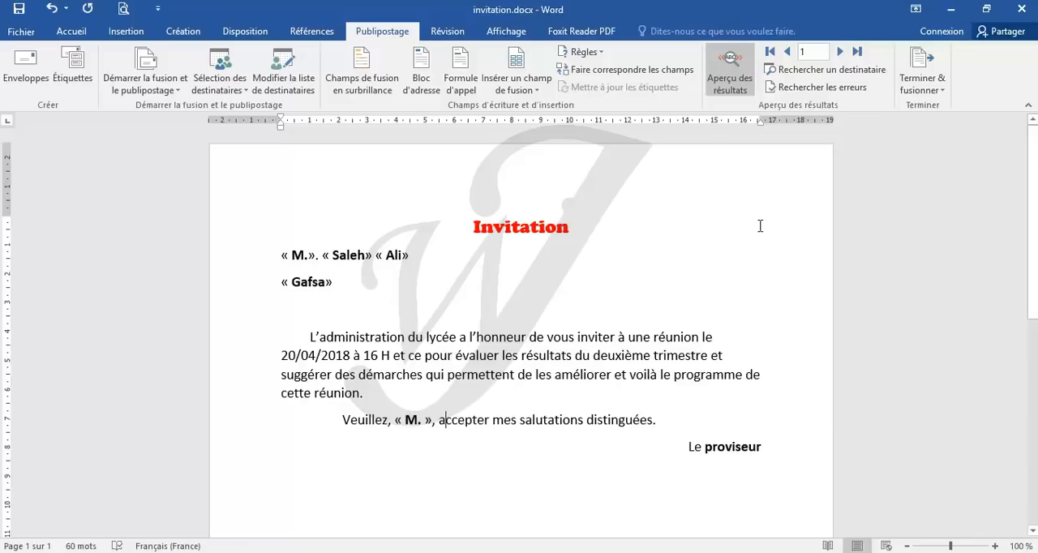
click(932, 84)
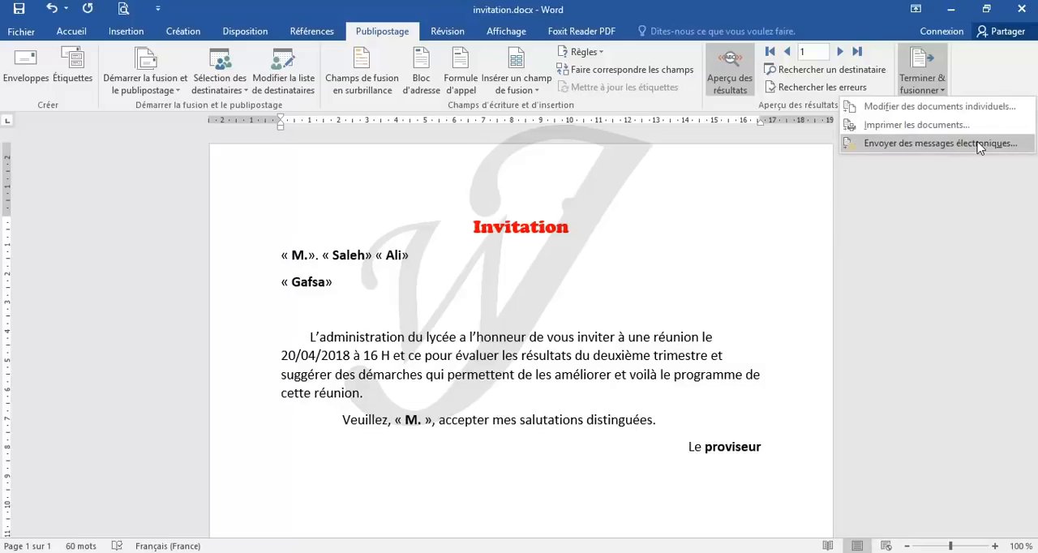
click(938, 112)
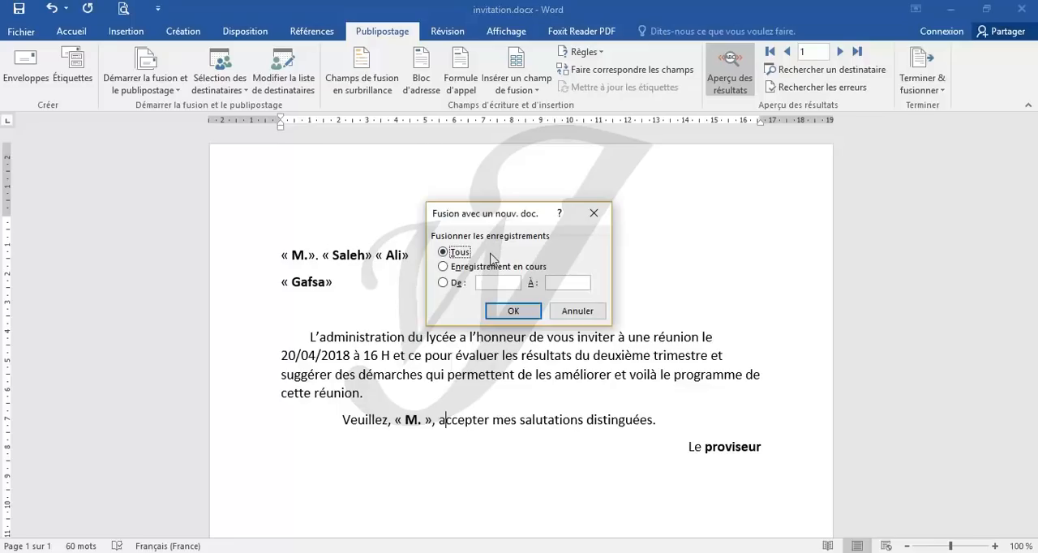
click(513, 311)
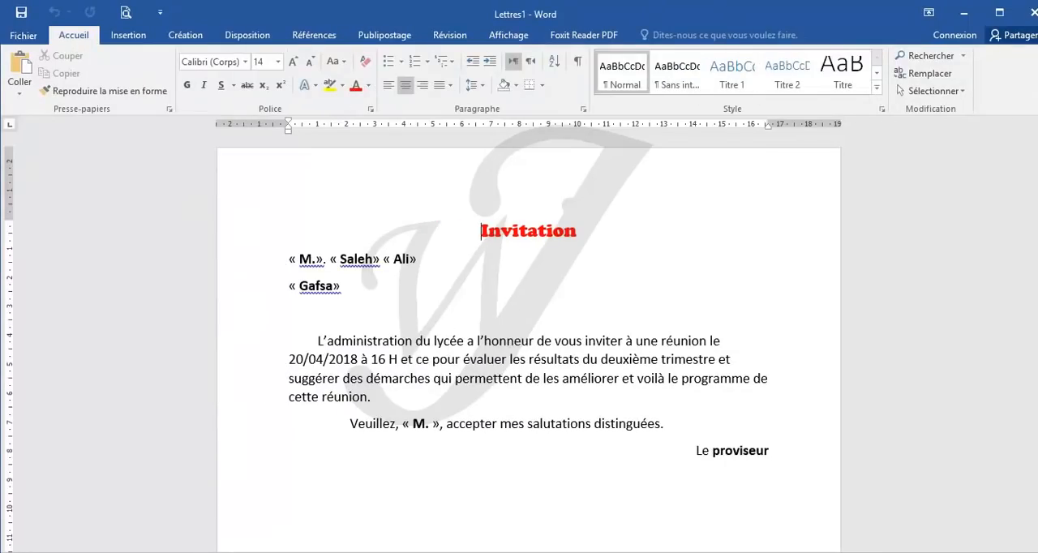
Step: Switch to destinataires.xlsx in Excel and review the three recipient rows, from Titre to Ville
click(324, 552)
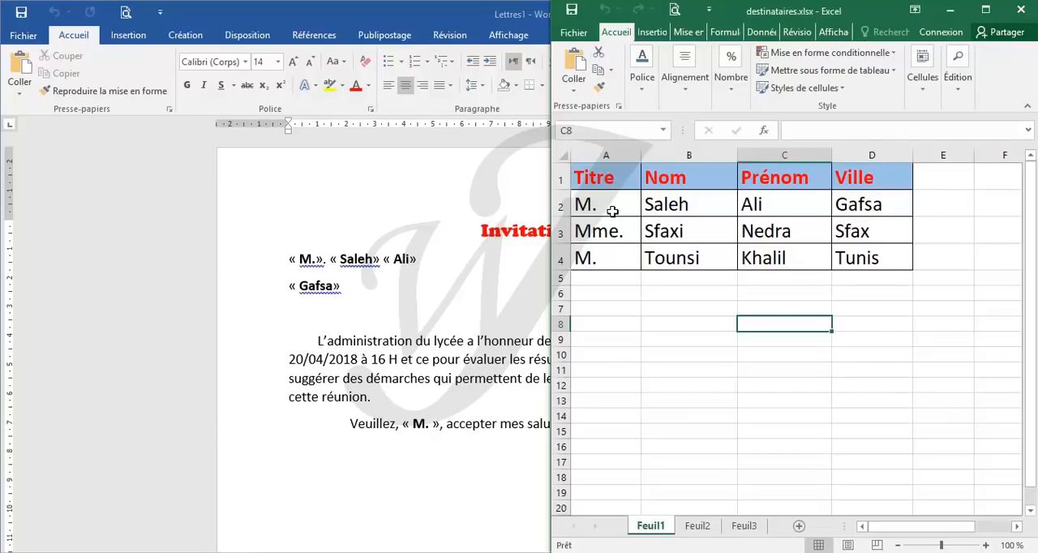
drag(612, 210, 852, 208)
drag(602, 231, 850, 231)
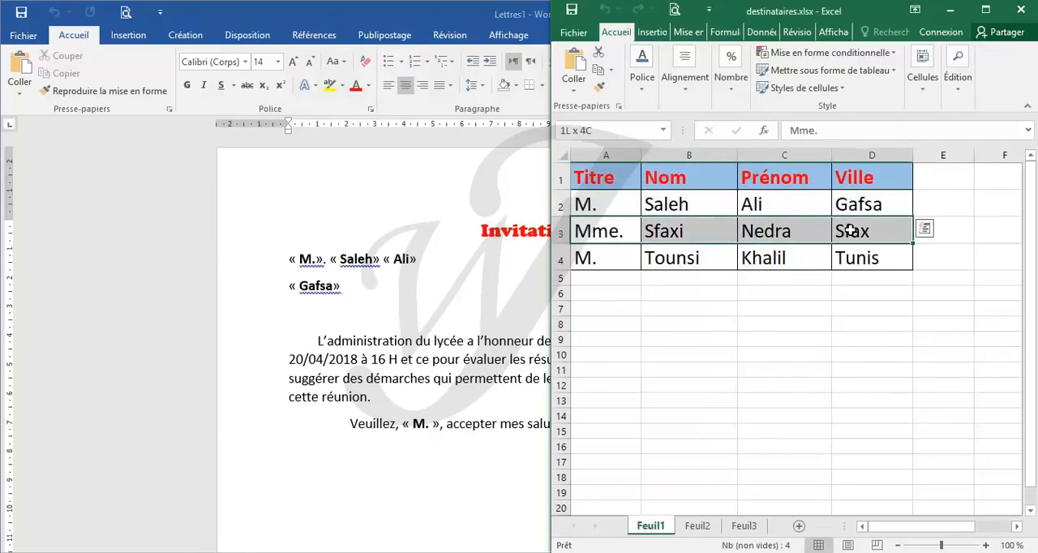
drag(585, 258, 844, 259)
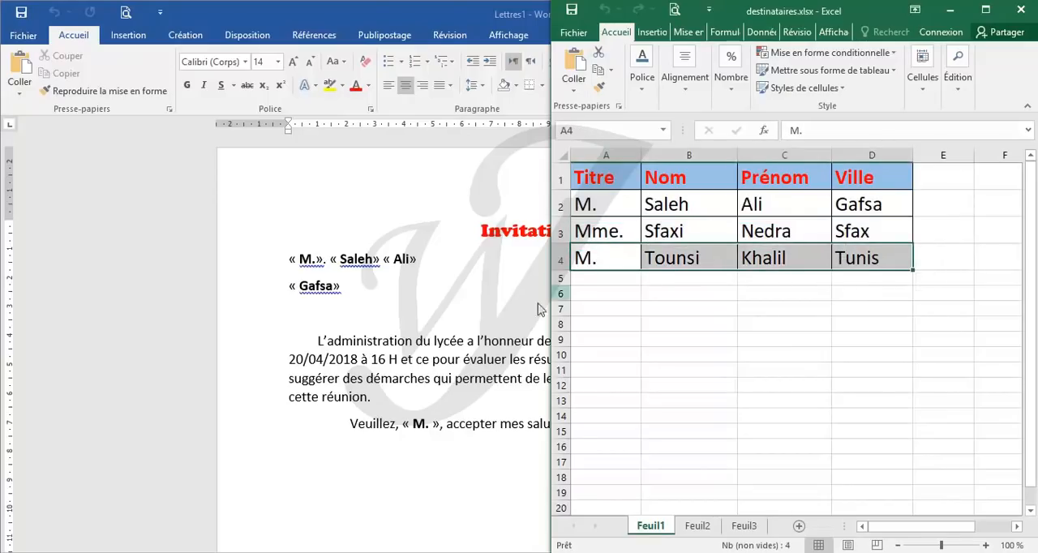
Step: Return to the merged letters in Word and check the recipient details in each invitation against the list
click(464, 367)
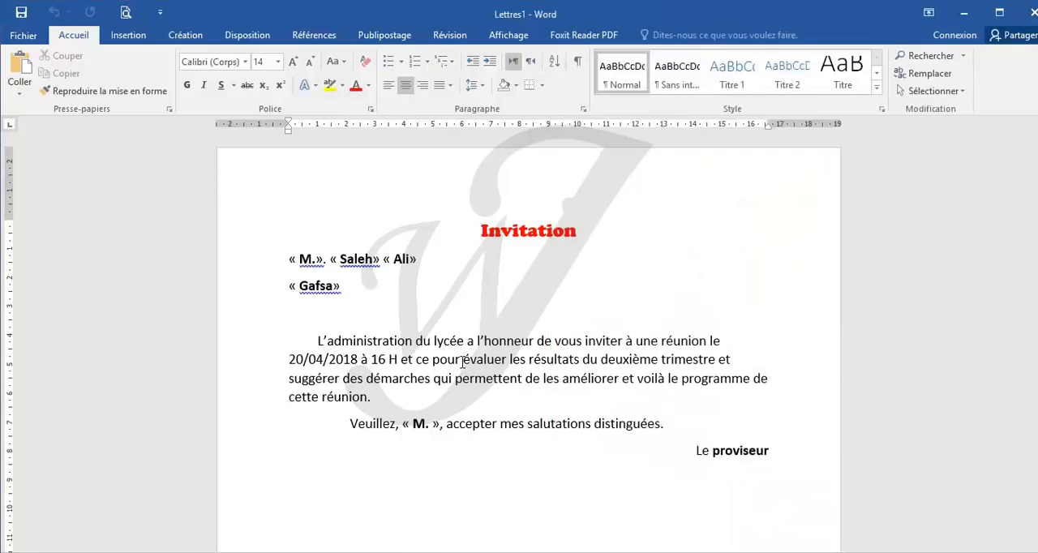
scroll(464, 363, down, 1)
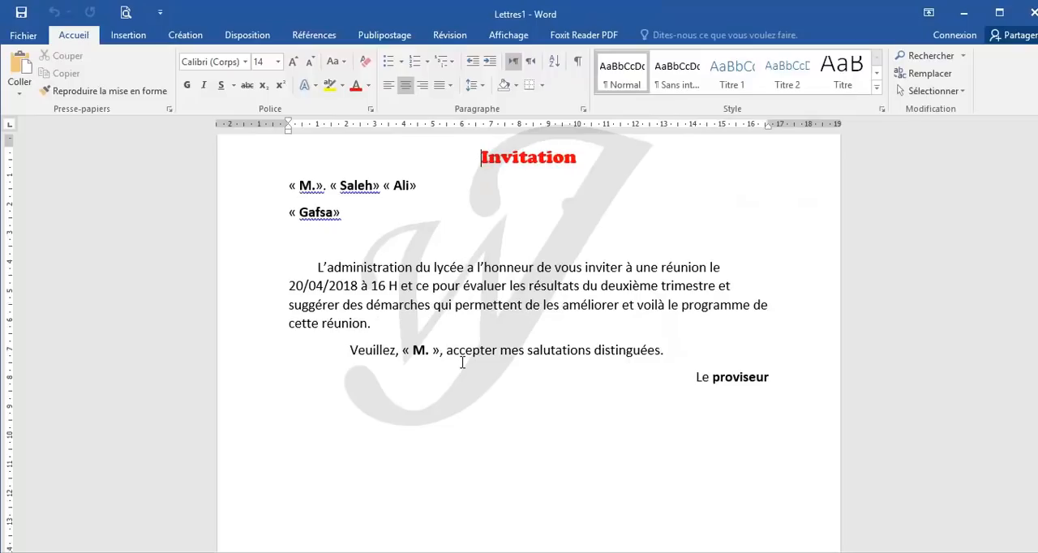
scroll(463, 363, up, 1)
scroll(463, 363, down, 1)
scroll(463, 363, down, 3)
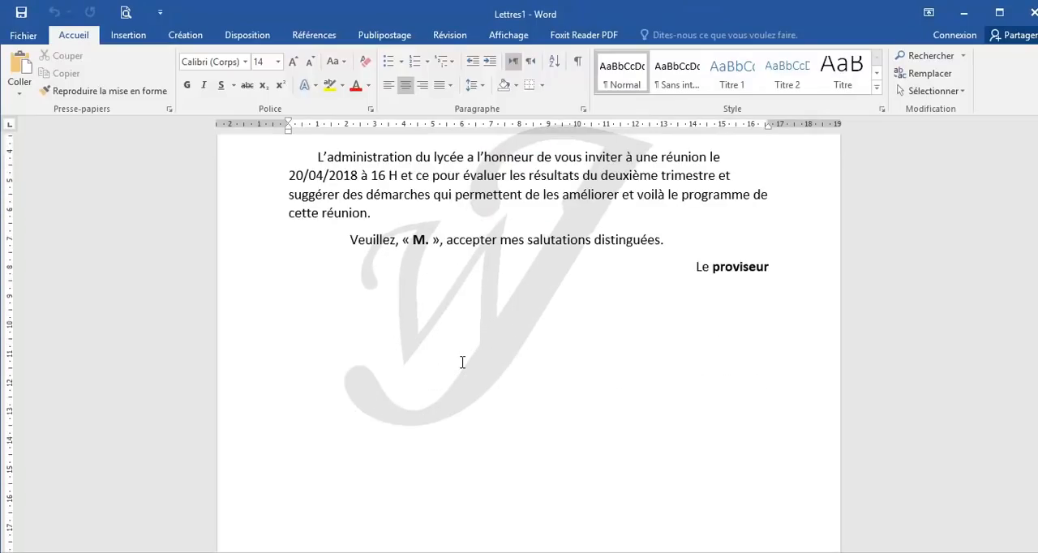
scroll(463, 362, down, 5)
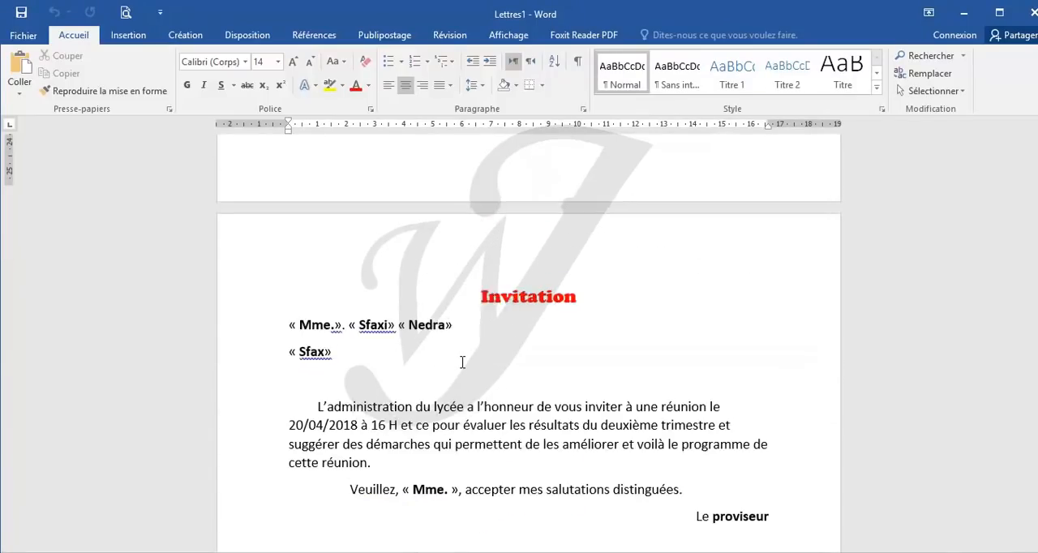
scroll(462, 362, down, 10)
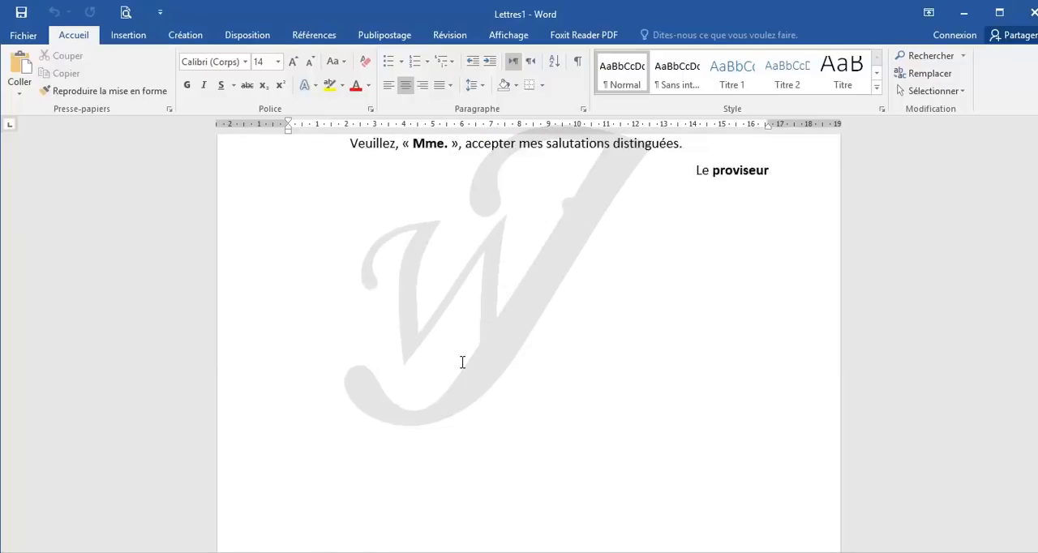
scroll(462, 363, down, 8)
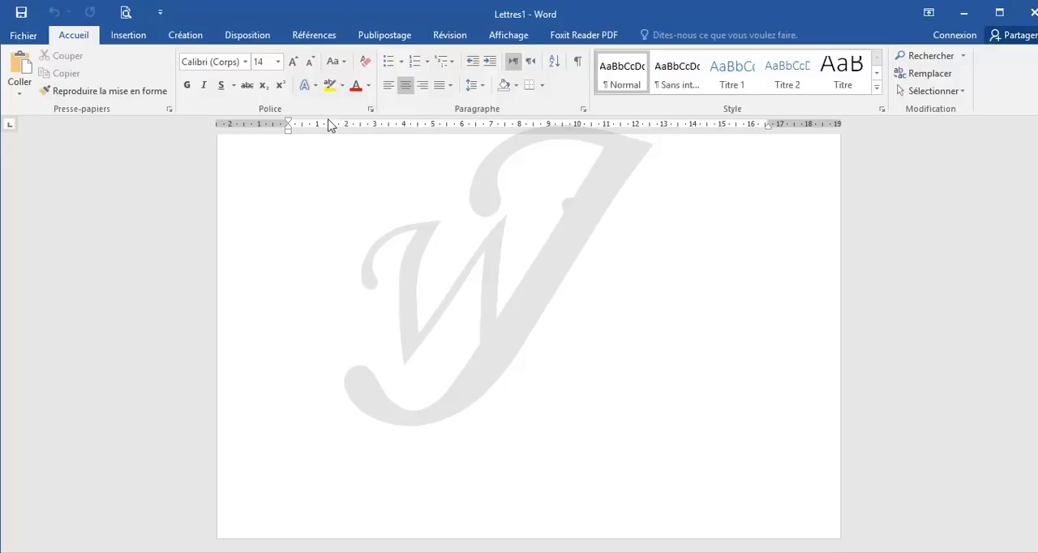
click(385, 39)
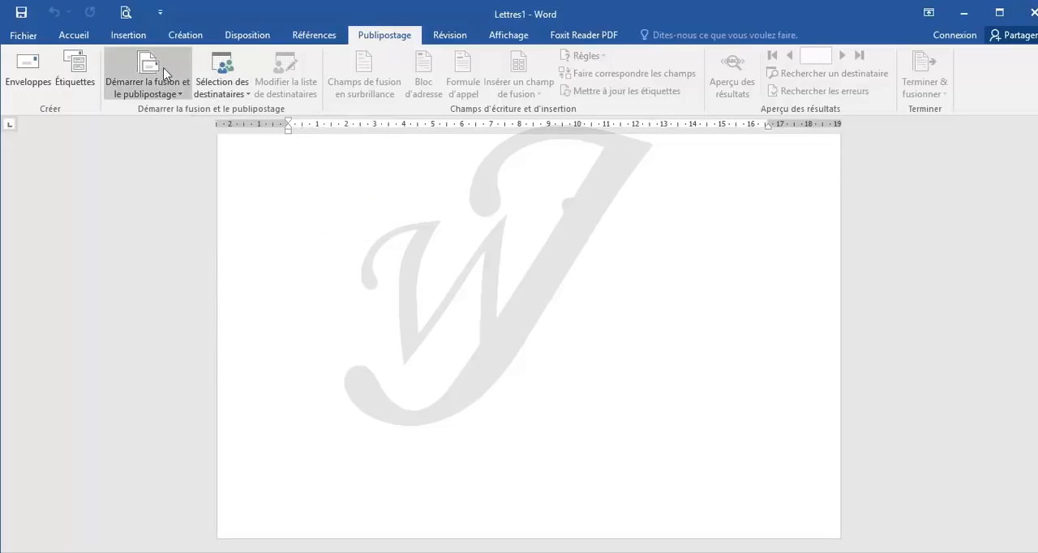
click(225, 92)
click(485, 216)
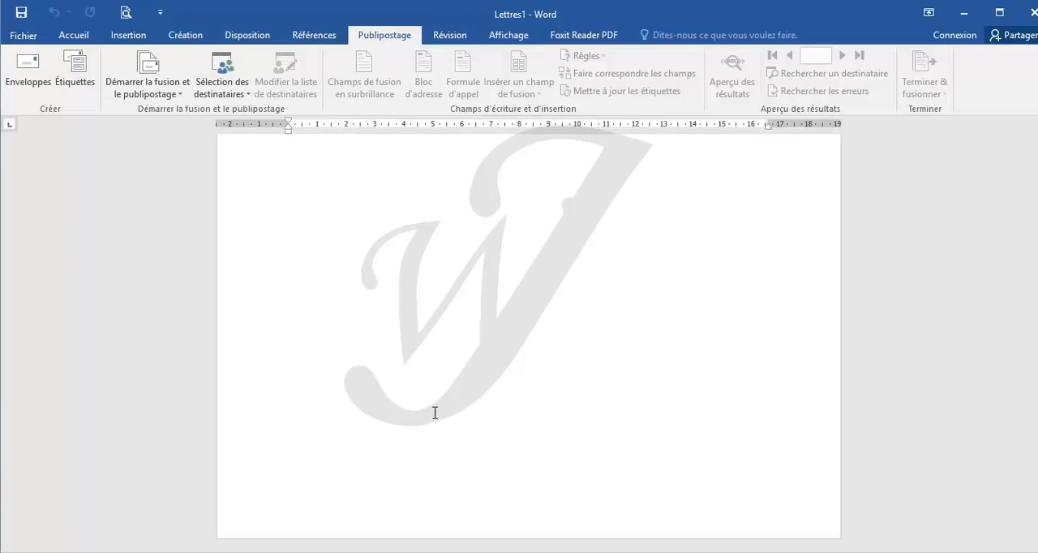
mouse_move(392, 552)
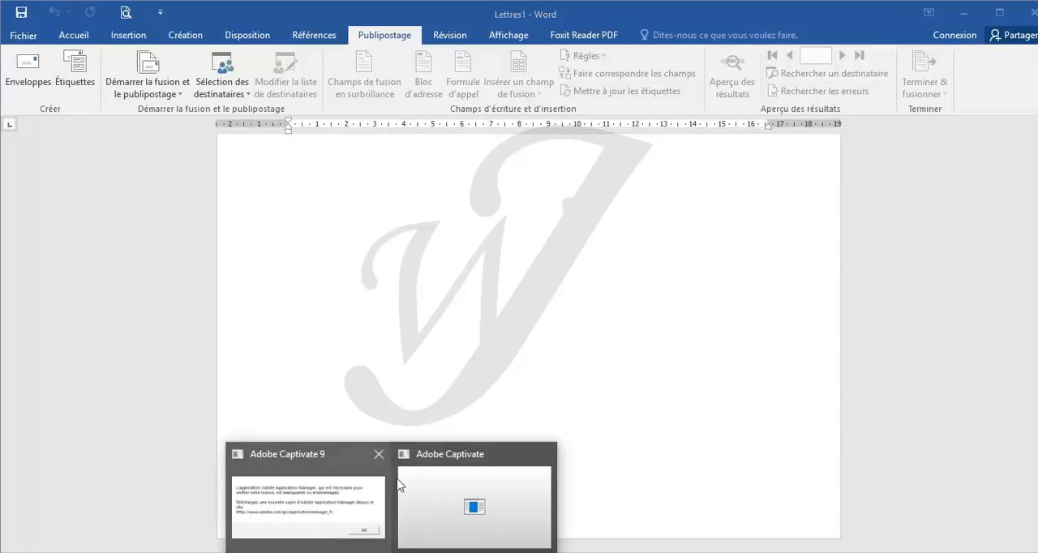